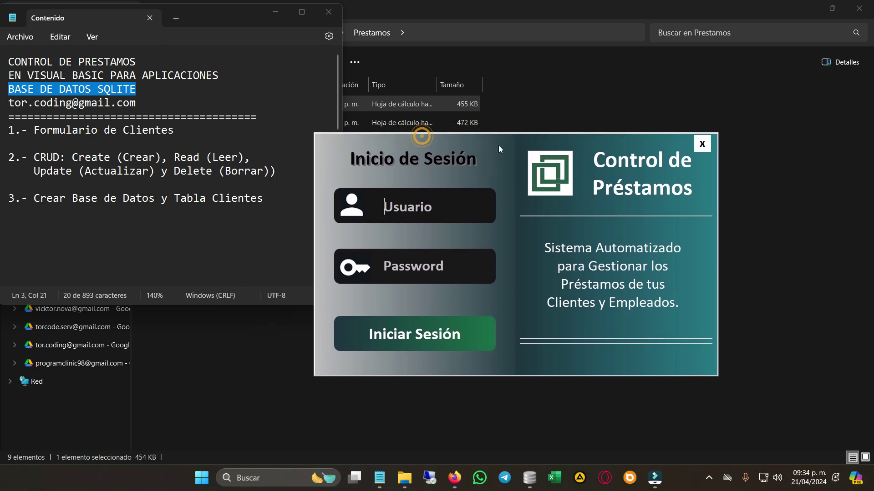
Step: Move the login window right and slightly up, beside the notes text
left_click_drag(421, 144, 476, 147)
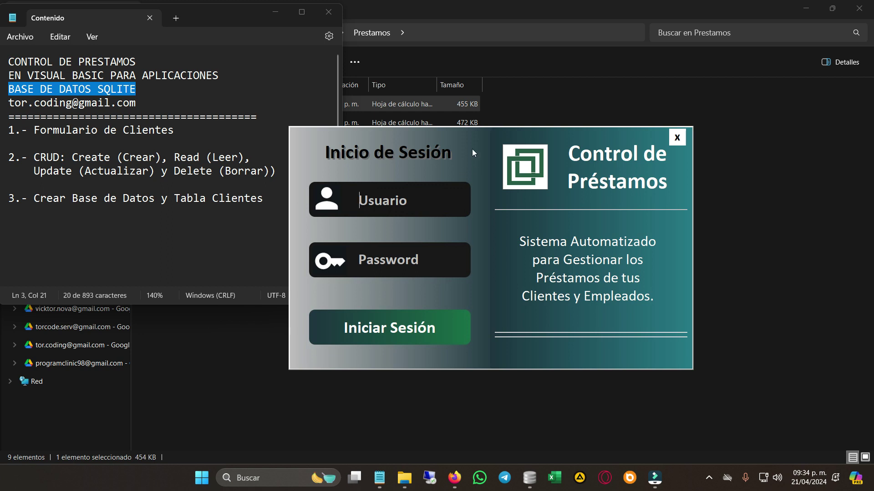
left_click_drag(473, 143, 485, 129)
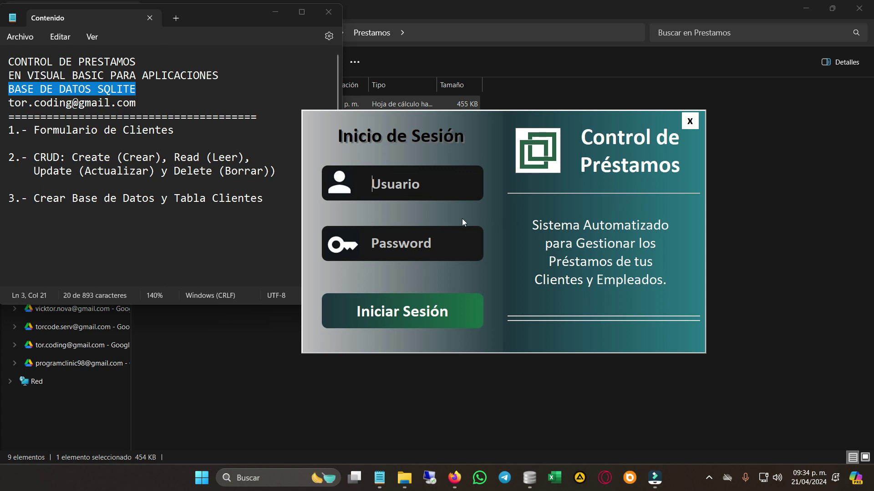
Step: Log in with user name Admin and the account password
left_click(410, 185)
type("A")
type("m")
key("BackSpace")
type("dmin")
left_click(430, 243)
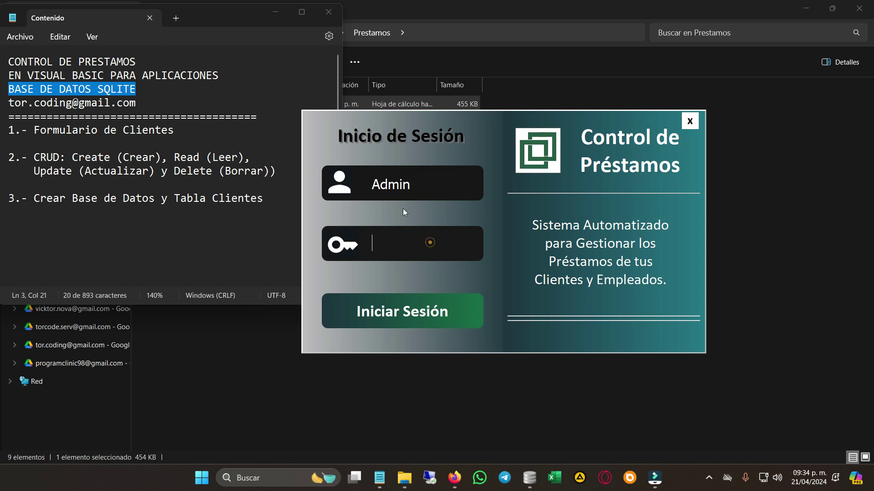
type("***")
type("**")
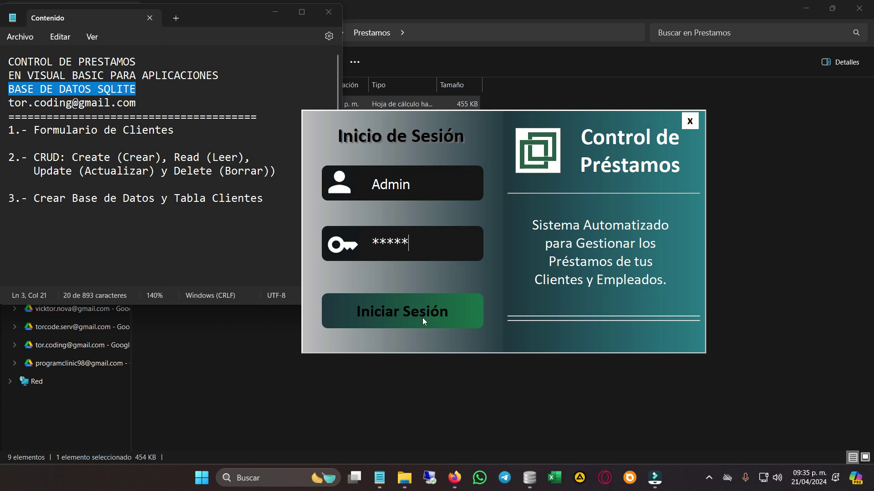
left_click(422, 318)
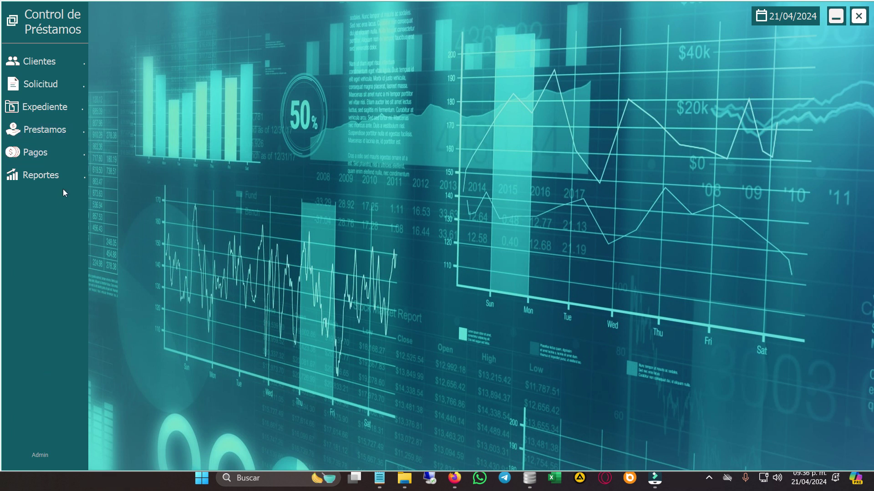
Step: Open the Clientes section, then bring up DB Browser showing prestamos.db's tblClientes structure
left_click(43, 60)
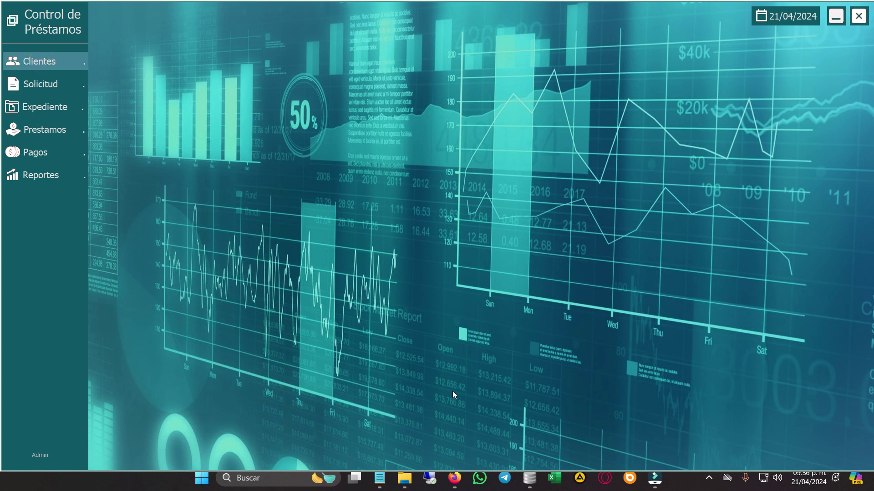
left_click(530, 479)
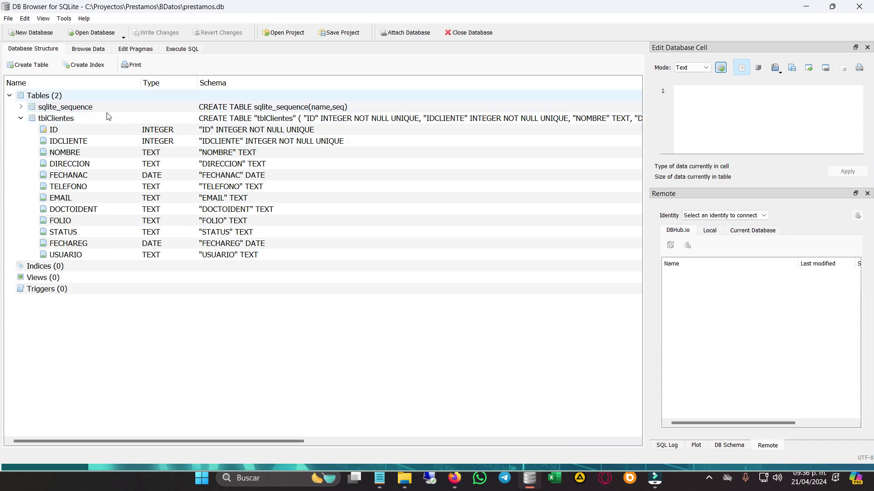
Step: Browse the 11 client records in tblClientes, then minimize DB Browser for SQLite
left_click(60, 120)
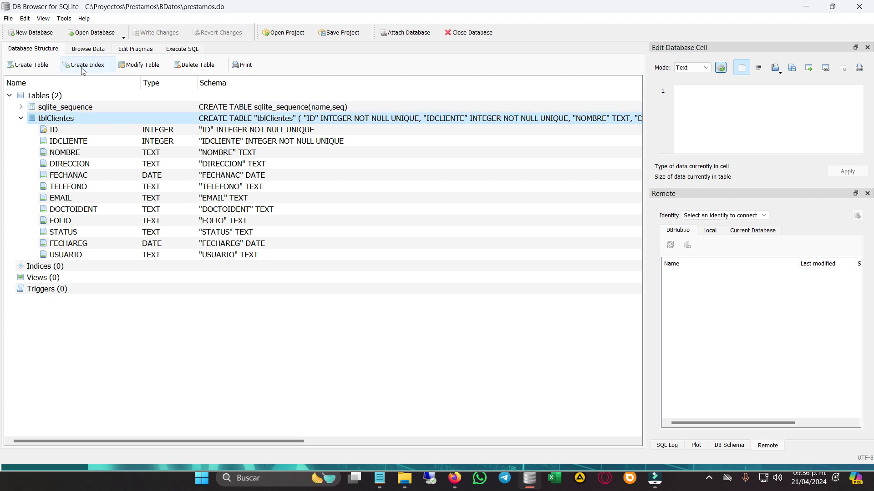
left_click(85, 49)
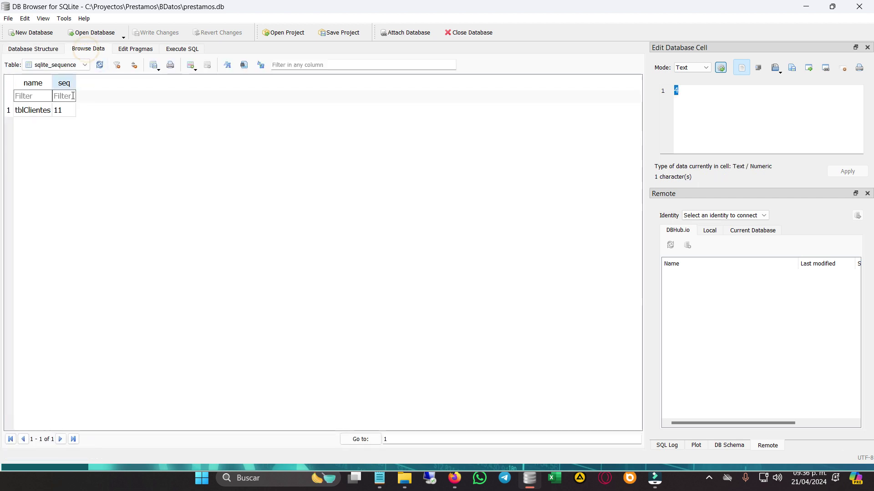
left_click(85, 66)
left_click(67, 84)
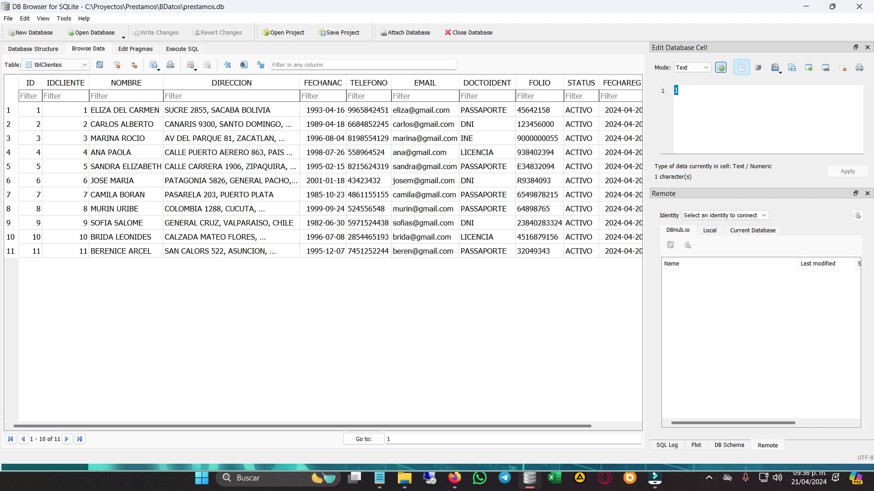
left_click(805, 6)
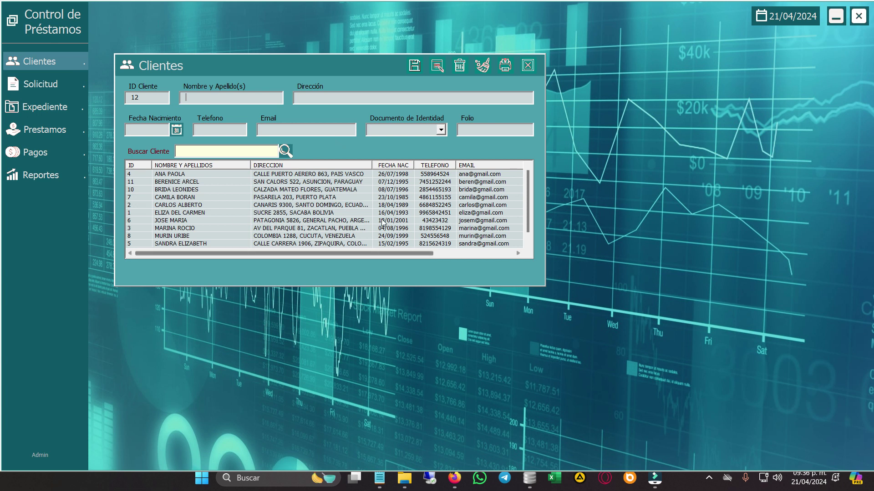
left_click(526, 242)
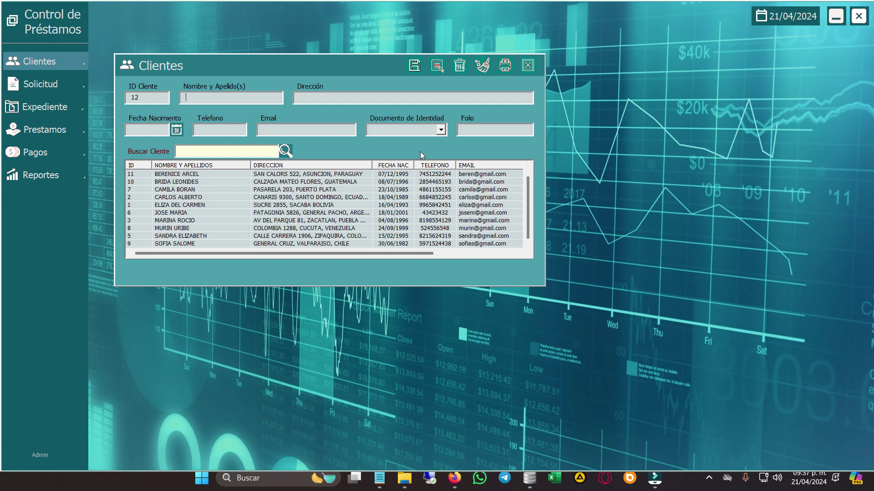
left_click(245, 152)
Step: Search clients for 'ANA' and 'CA', then load a matching client's record into the form
type("A")
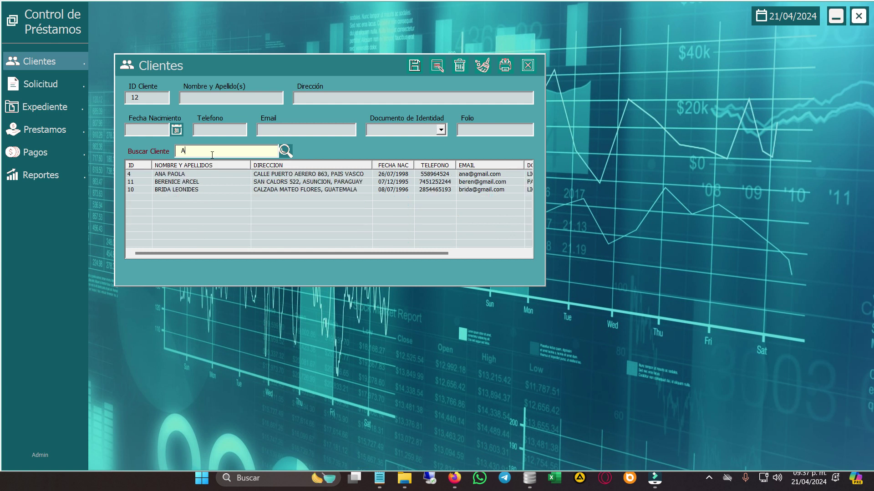
type("NA")
key("BackSpace")
key("BackSpace")
key("BackSpace")
type("CA")
key("BackSpace")
key("BackSpace")
double_click(270, 181)
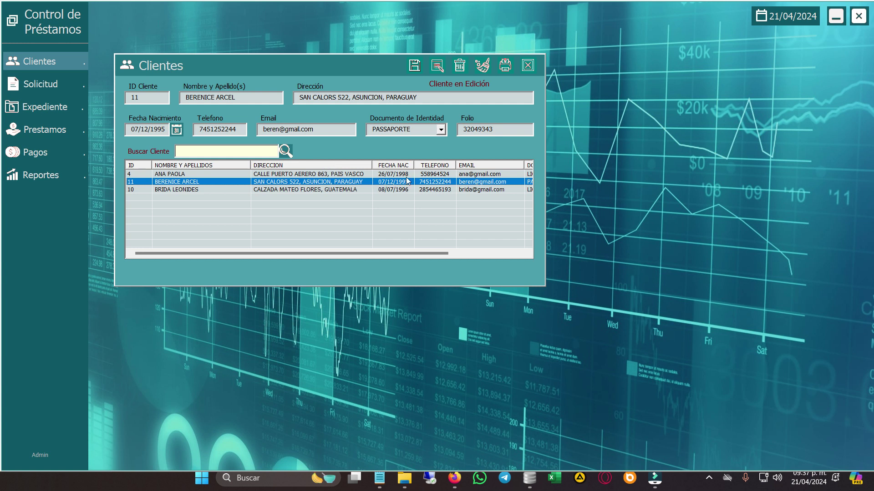
Step: Clear the Clientes form, then load a different client's record from the grid for editing
left_click(483, 67)
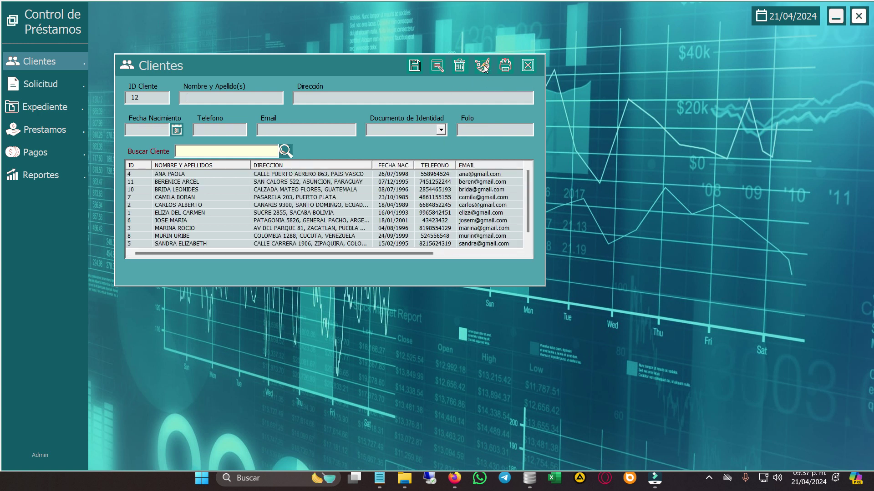
left_click(290, 227)
left_click(528, 236)
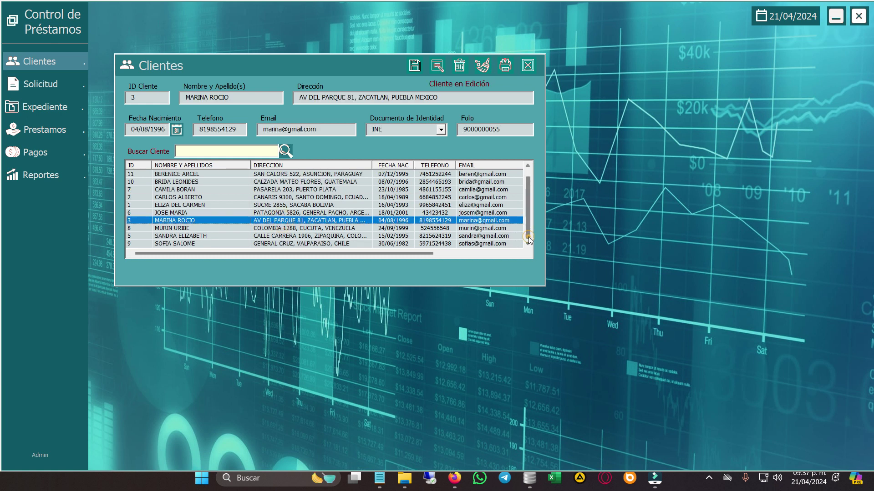